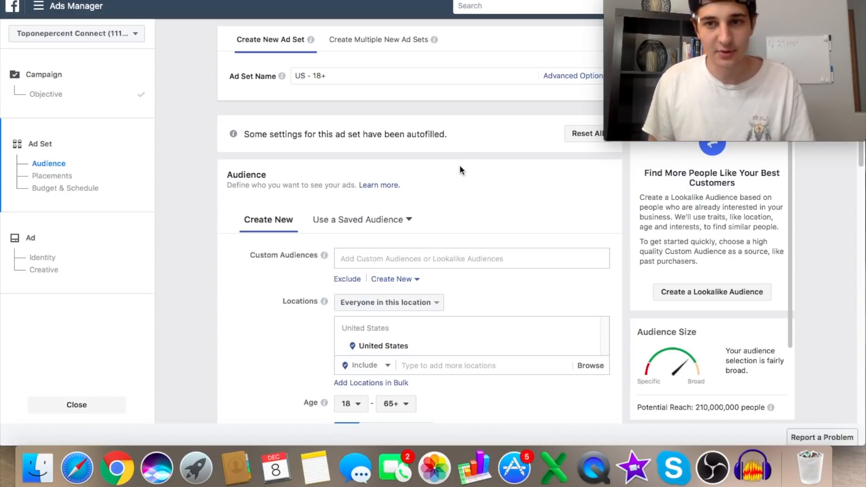
- Set the minimum age of the ad set's audience to 30
{"action": "scroll", "coordinate": [460, 170], "scroll_direction": "down", "scroll_amount": 2}
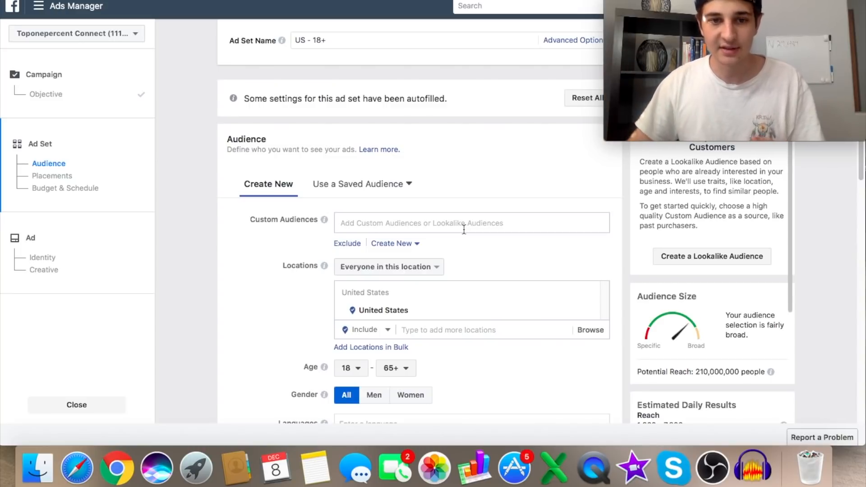
{"action": "scroll", "coordinate": [464, 230], "scroll_direction": "down", "scroll_amount": 1}
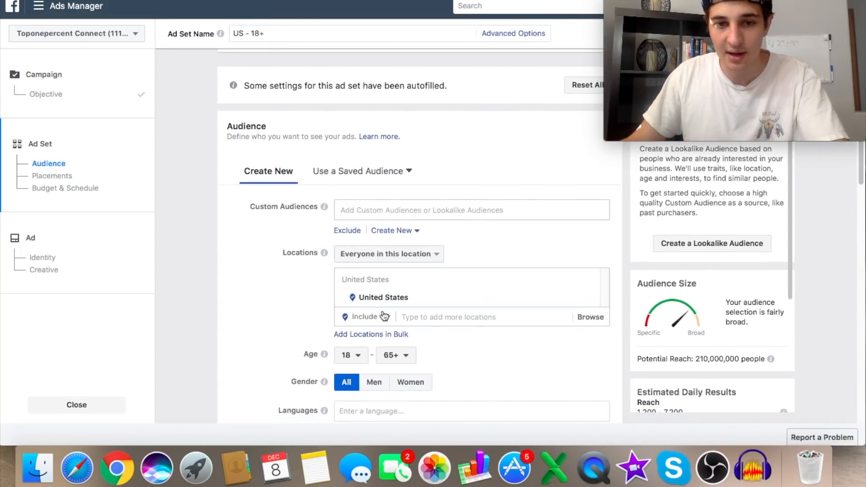
{"action": "scroll", "coordinate": [403, 306], "scroll_direction": "down", "scroll_amount": 1}
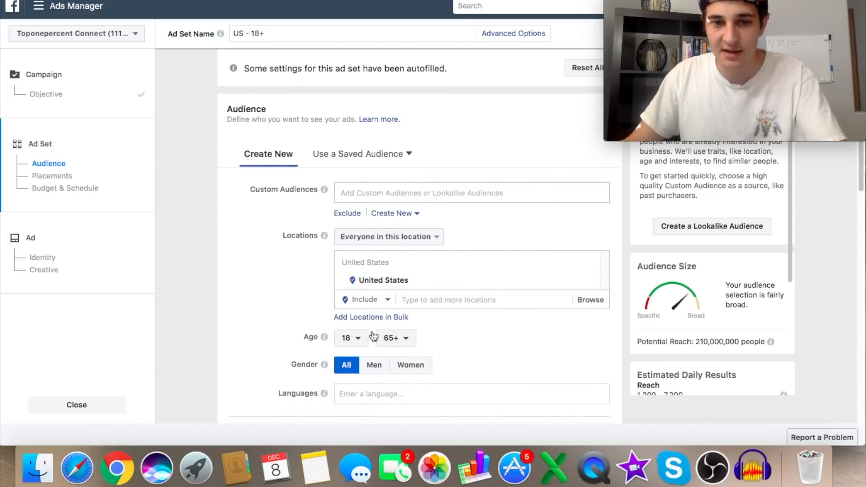
{"action": "left_click", "coordinate": [359, 342]}
{"action": "scroll", "coordinate": [363, 275], "scroll_direction": "down", "scroll_amount": 10}
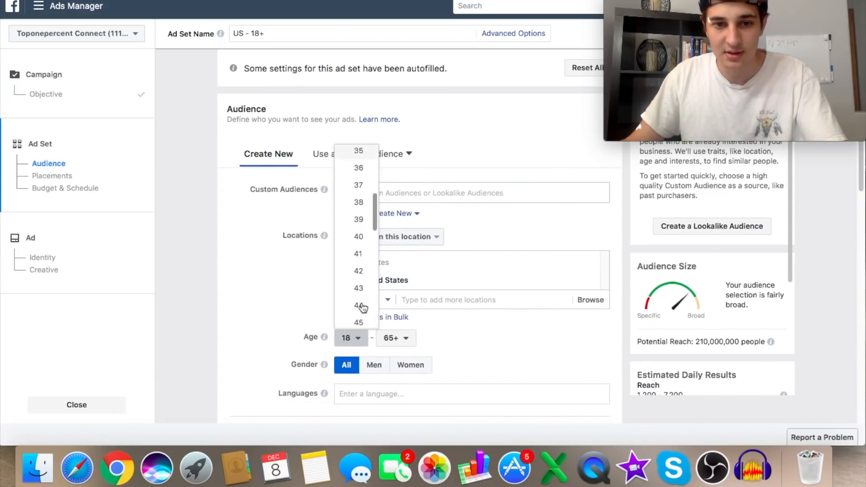
{"action": "scroll", "coordinate": [356, 195], "scroll_direction": "up", "scroll_amount": 6}
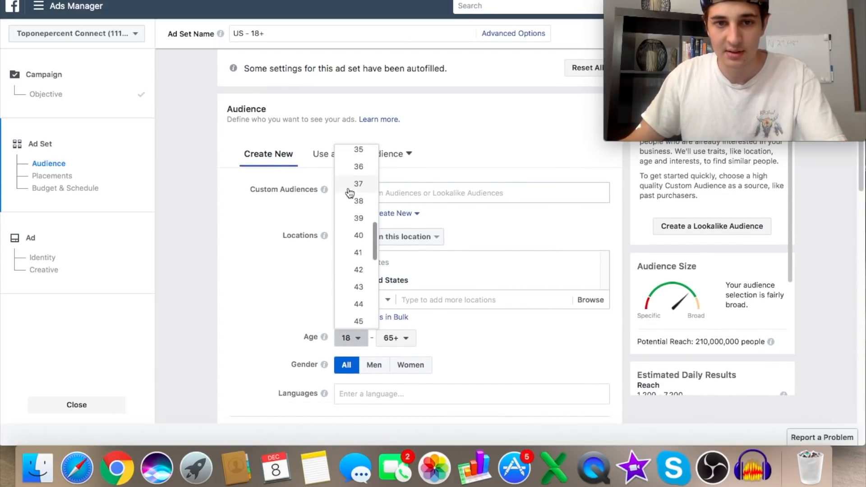
{"action": "left_click", "coordinate": [358, 178]}
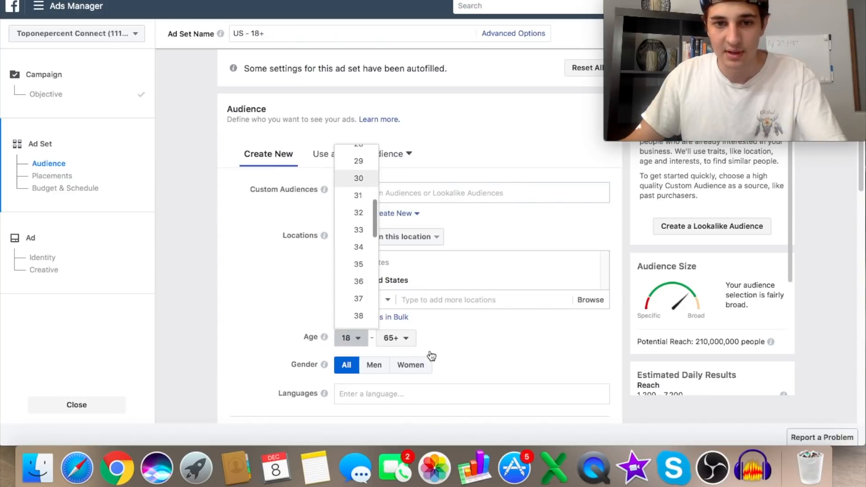
{"action": "left_click", "coordinate": [406, 345]}
{"action": "scroll", "coordinate": [402, 277], "scroll_direction": "up", "scroll_amount": 5}
{"action": "scroll", "coordinate": [408, 248], "scroll_direction": "down", "scroll_amount": 5}
{"action": "left_click", "coordinate": [494, 344]}
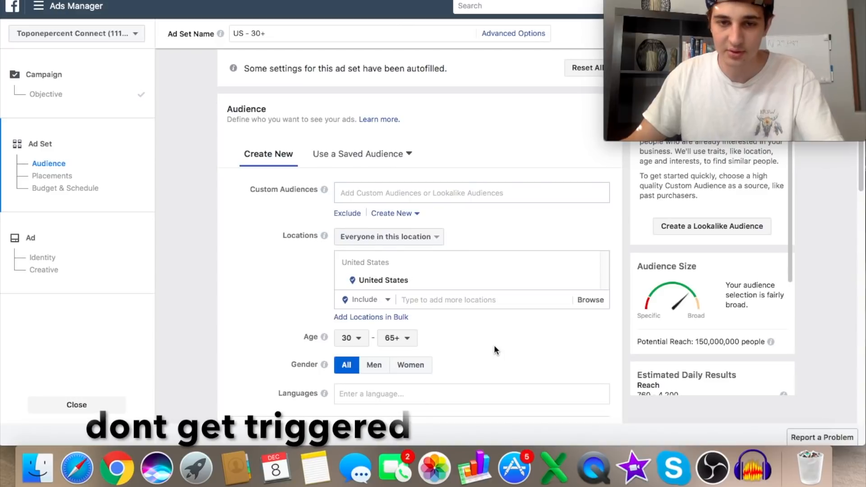
- Restrict the audience to women and target only people who live in the selected location
{"action": "left_click", "coordinate": [411, 364]}
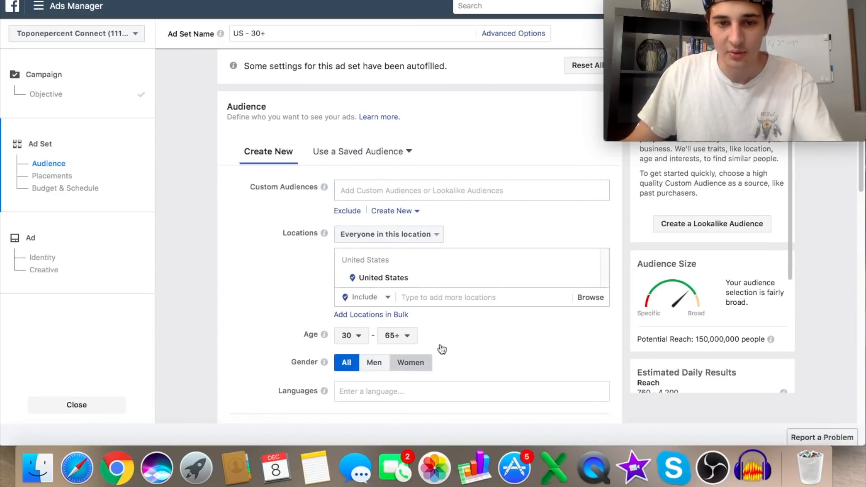
{"action": "scroll", "coordinate": [380, 390], "scroll_direction": "down", "scroll_amount": 1}
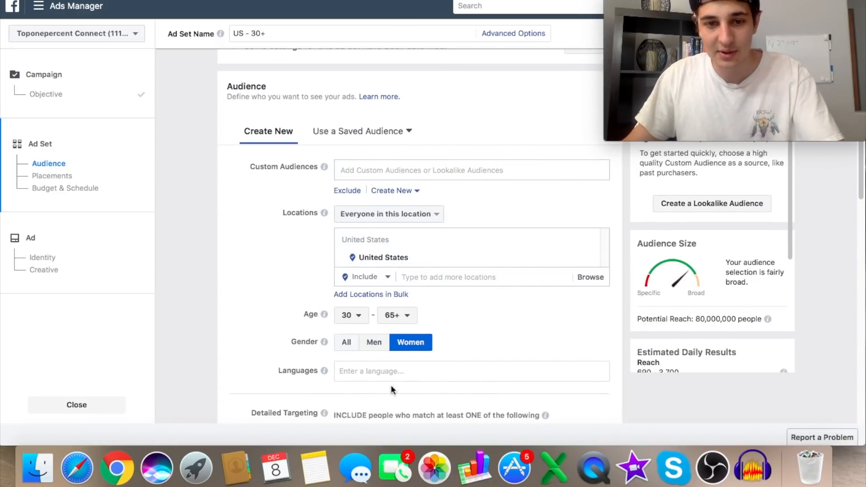
{"action": "scroll", "coordinate": [454, 226], "scroll_direction": "up", "scroll_amount": 1}
{"action": "left_click", "coordinate": [428, 227]}
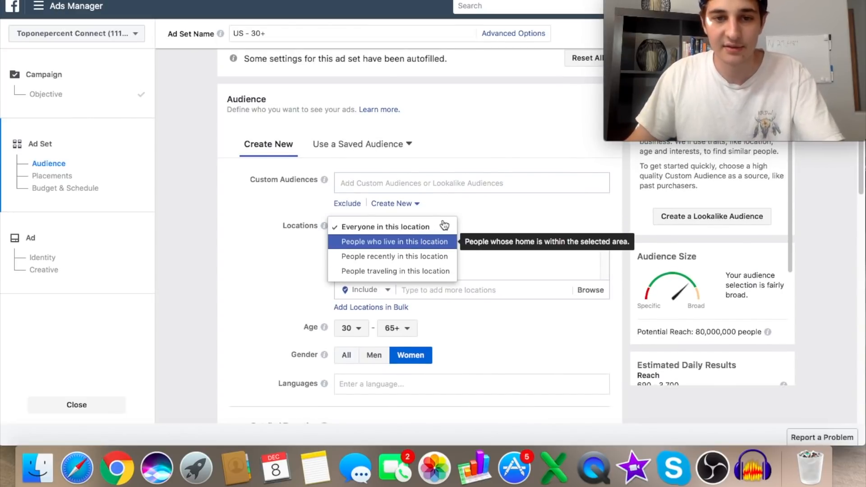
{"action": "left_click", "coordinate": [424, 245]}
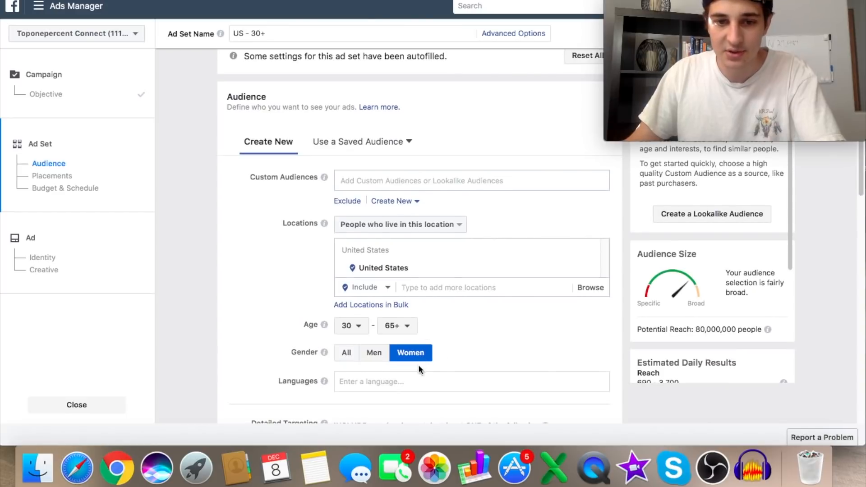
- Search detailed targeting for "cats" and add the interest The happy cats
{"action": "scroll", "coordinate": [413, 364], "scroll_direction": "down", "scroll_amount": 3}
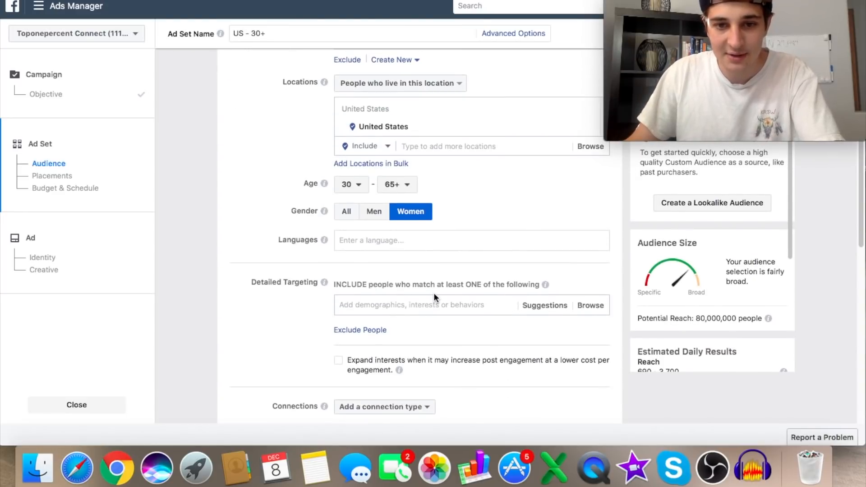
{"action": "scroll", "coordinate": [375, 231], "scroll_direction": "down", "scroll_amount": 5}
{"action": "scroll", "coordinate": [375, 231], "scroll_direction": "up", "scroll_amount": 2}
{"action": "left_click", "coordinate": [408, 186]}
{"action": "type", "text": "cats"}
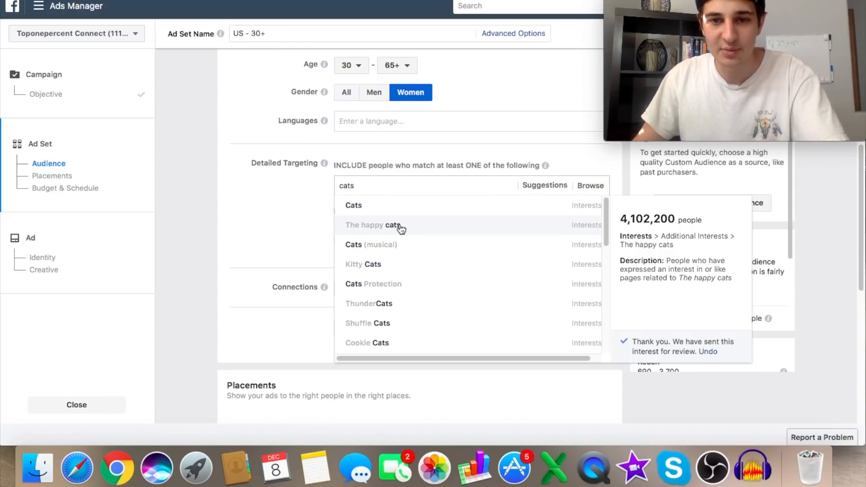
{"action": "left_click", "coordinate": [400, 228]}
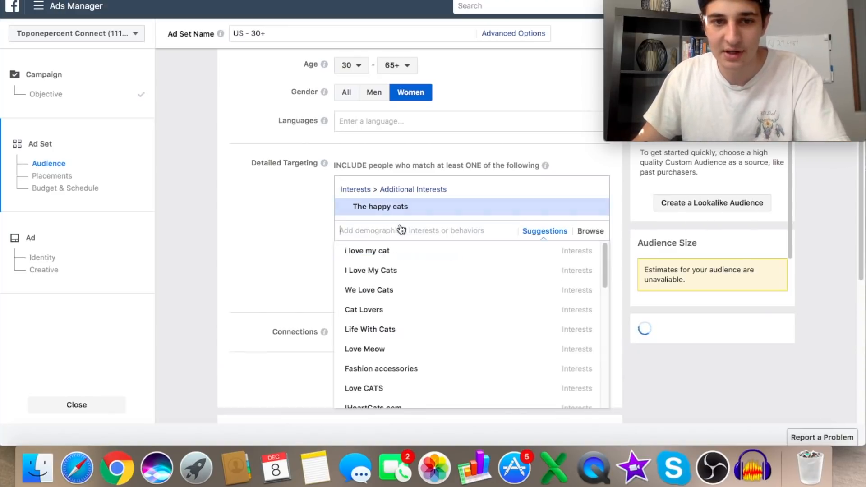
- Add the suggested interest "i love my cat" to the detailed targeting
{"action": "left_click", "coordinate": [529, 233]}
{"action": "mouse_move", "coordinate": [387, 254]}
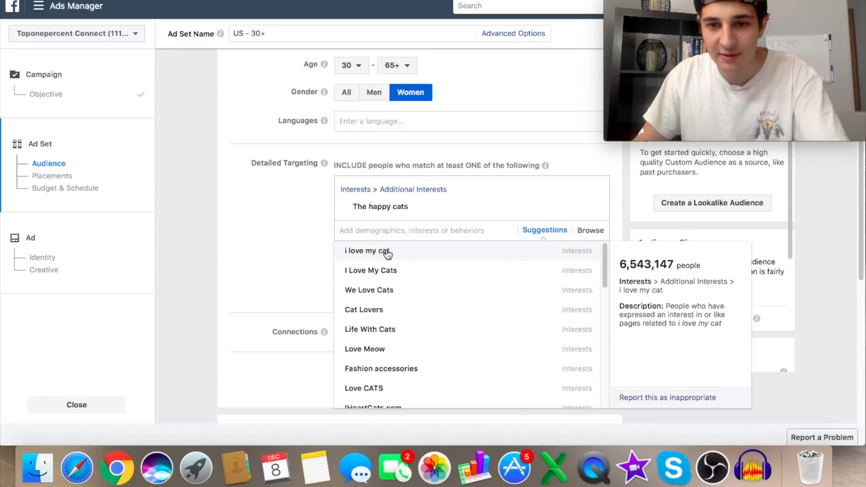
{"action": "left_click", "coordinate": [387, 254]}
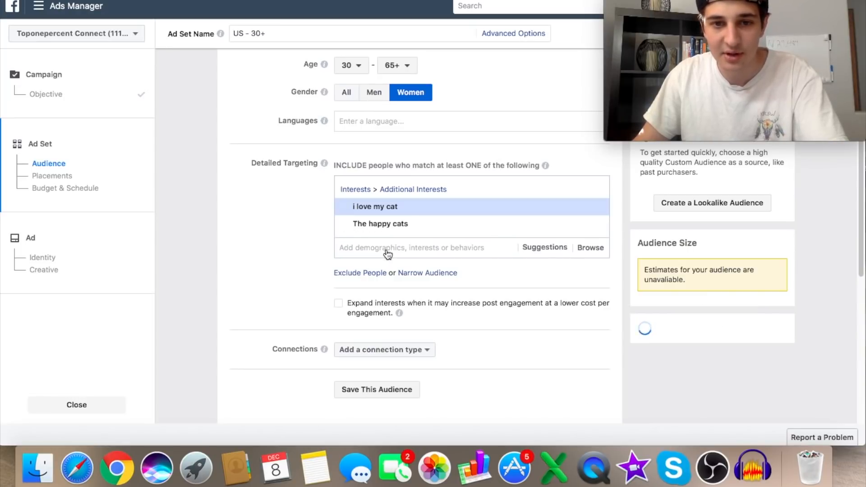
{"action": "scroll", "coordinate": [825, 239], "scroll_direction": "up", "scroll_amount": 6}
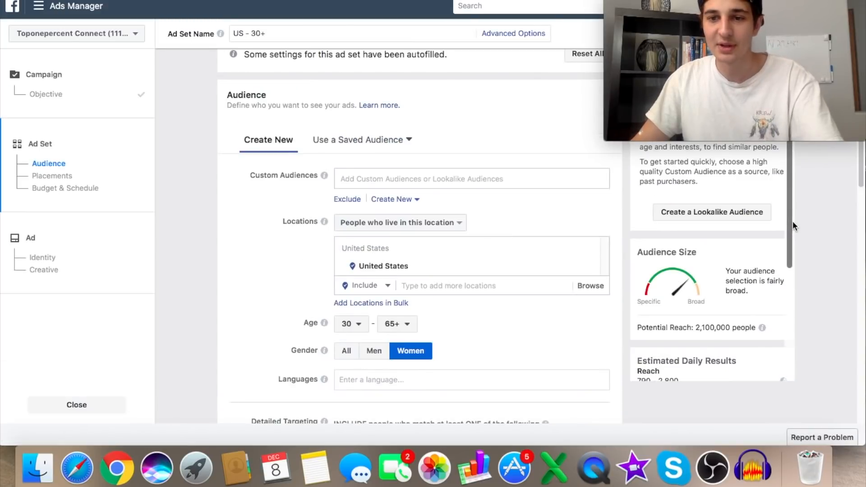
- Add the suggested interests Life With Cats and ALL ABOUT CATS to the detailed targeting
{"action": "scroll", "coordinate": [443, 296], "scroll_direction": "down", "scroll_amount": 7}
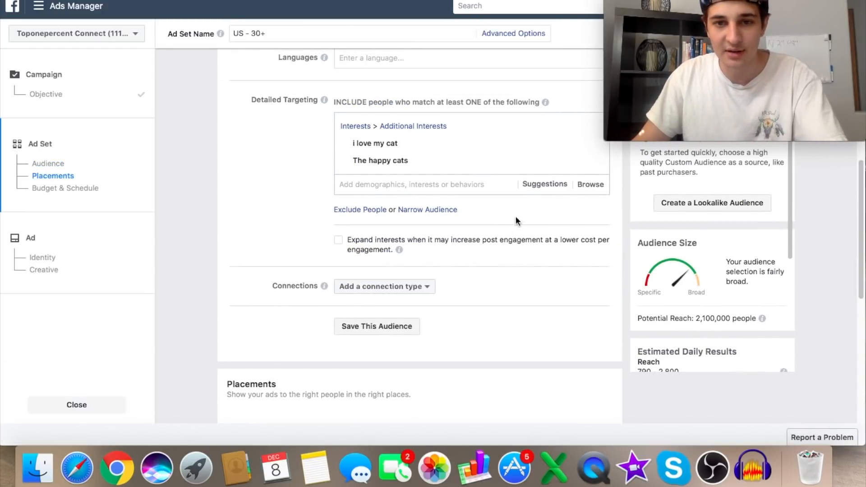
{"action": "left_click", "coordinate": [544, 184]}
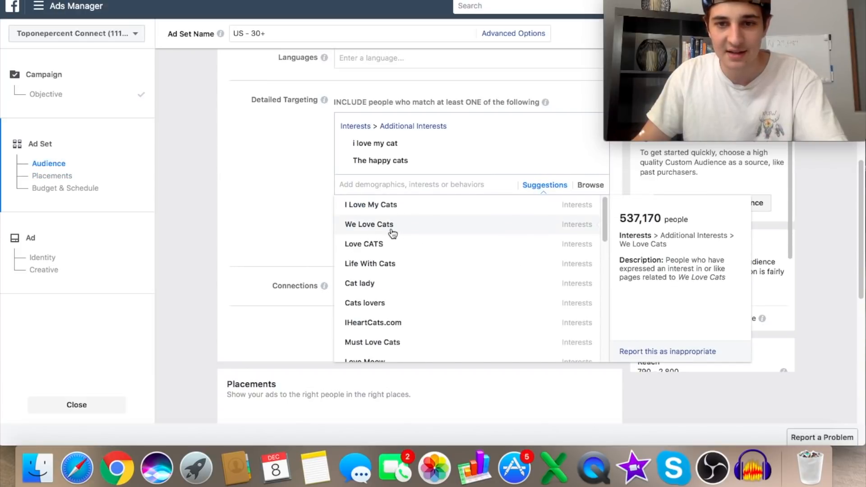
{"action": "left_click", "coordinate": [389, 267]}
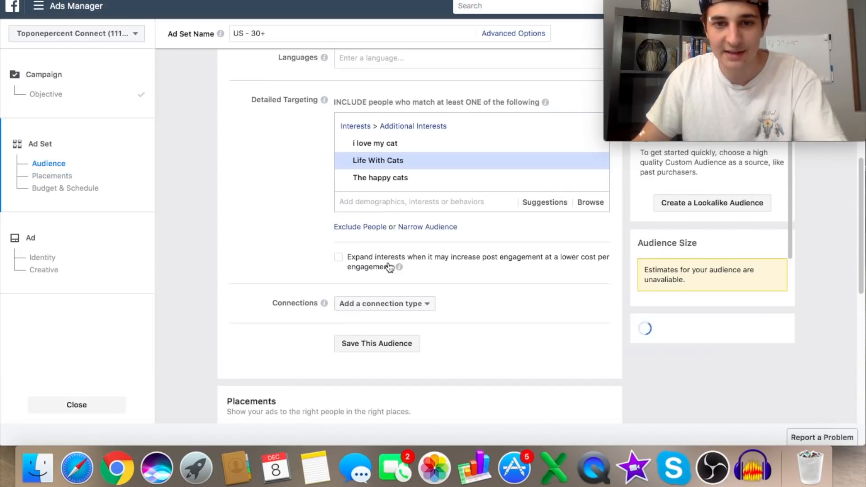
{"action": "left_click", "coordinate": [544, 203]}
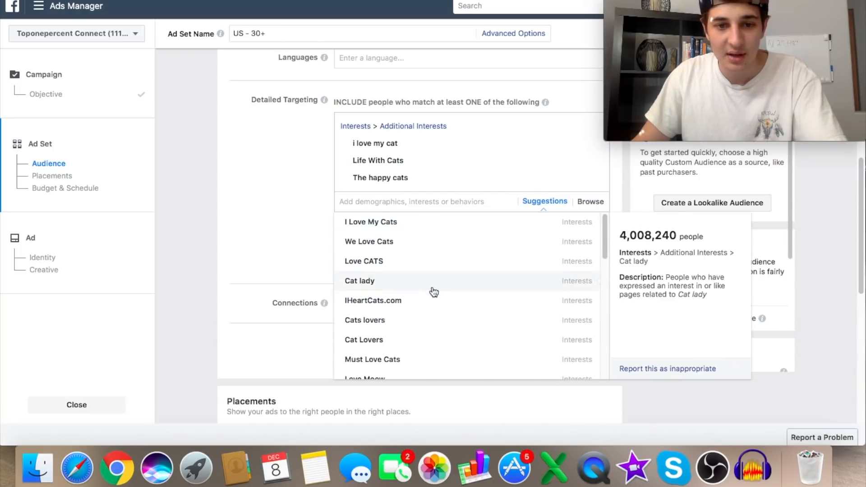
{"action": "scroll", "coordinate": [415, 334], "scroll_direction": "down", "scroll_amount": 1}
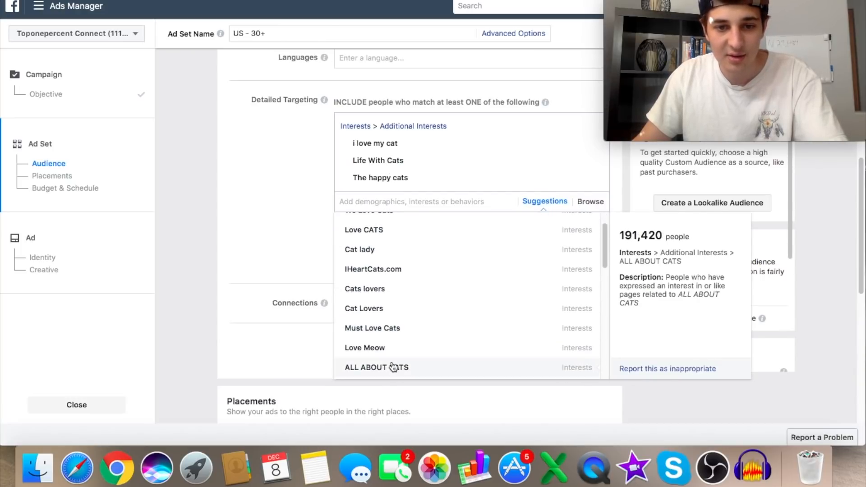
{"action": "left_click", "coordinate": [394, 368]}
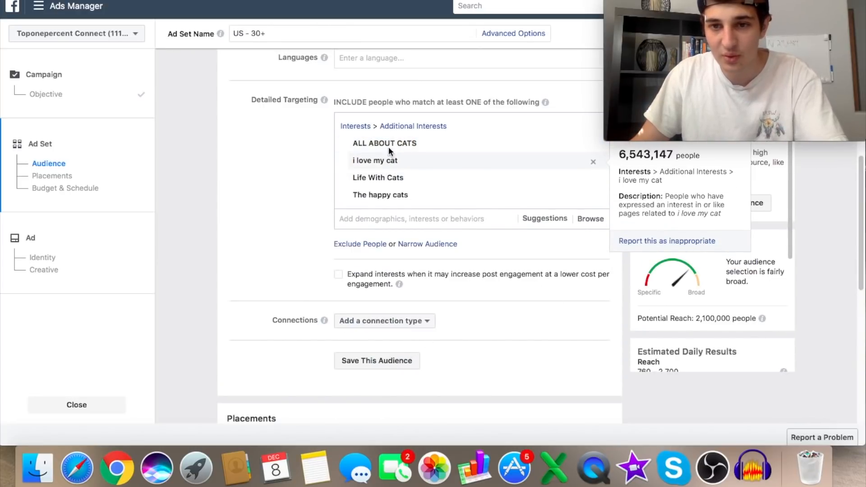
- Remove the interest "i love my cat" from the detailed targeting
{"action": "scroll", "coordinate": [496, 266], "scroll_direction": "up", "scroll_amount": 3}
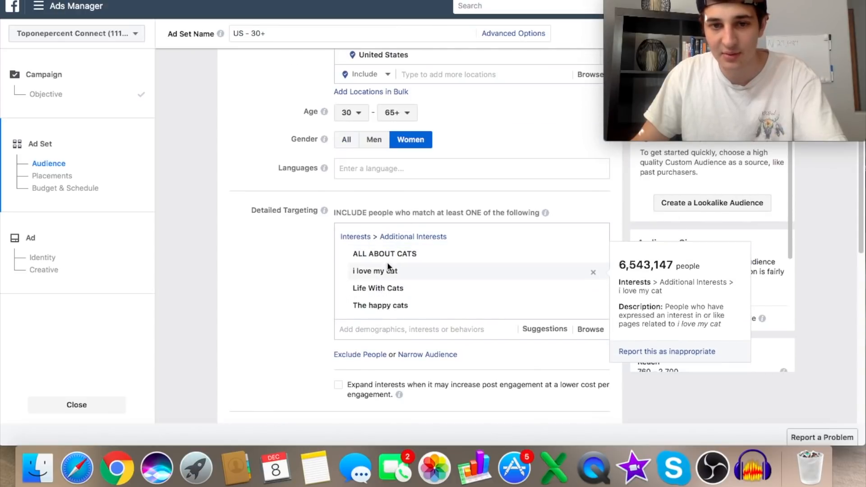
{"action": "left_click", "coordinate": [593, 274]}
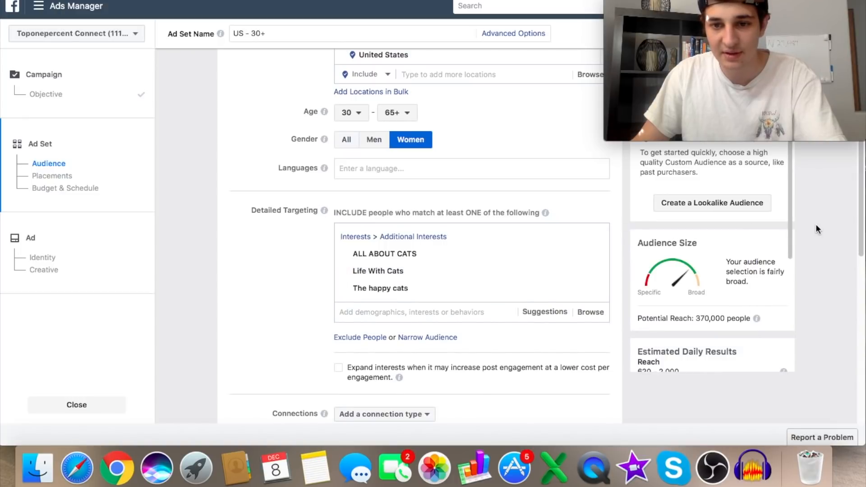
- Add the suggested interest Cat lady to the detailed targeting and check the audience size estimates
{"action": "scroll", "coordinate": [815, 227], "scroll_direction": "down", "scroll_amount": 1}
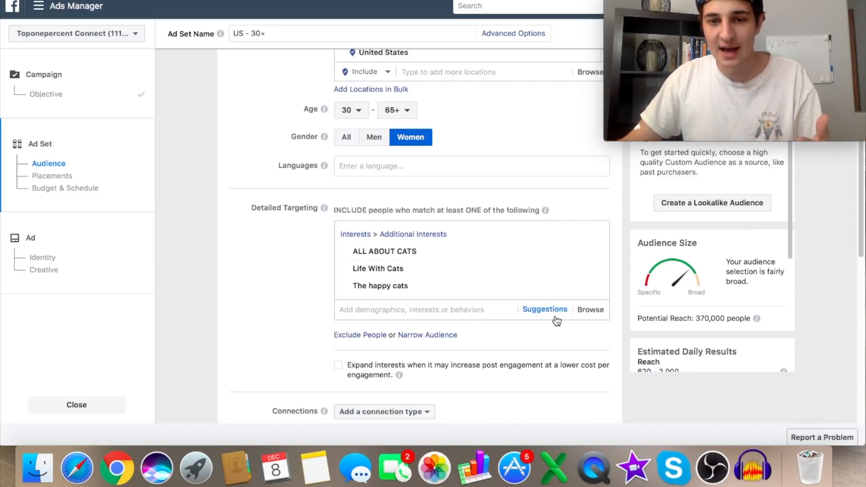
{"action": "left_click", "coordinate": [535, 310]}
{"action": "scroll", "coordinate": [396, 348], "scroll_direction": "down", "scroll_amount": 3}
{"action": "scroll", "coordinate": [395, 361], "scroll_direction": "up", "scroll_amount": 3}
{"action": "scroll", "coordinate": [393, 368], "scroll_direction": "up", "scroll_amount": 2}
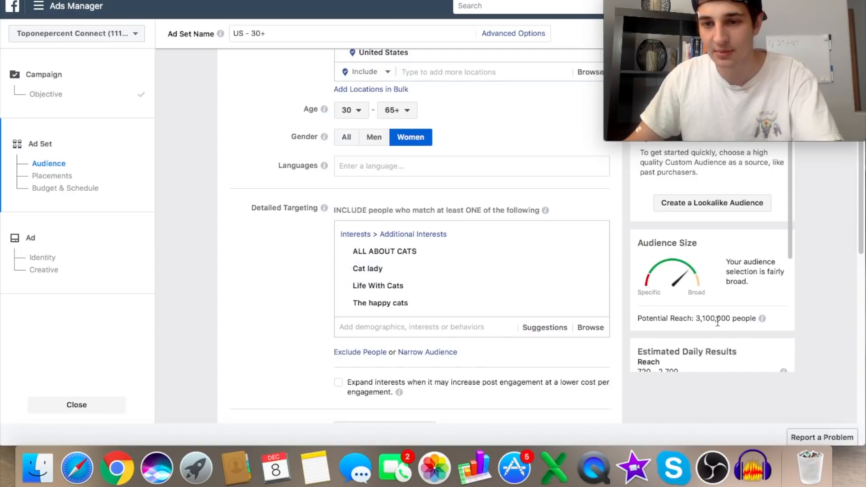
{"action": "scroll", "coordinate": [767, 305], "scroll_direction": "down", "scroll_amount": 3}
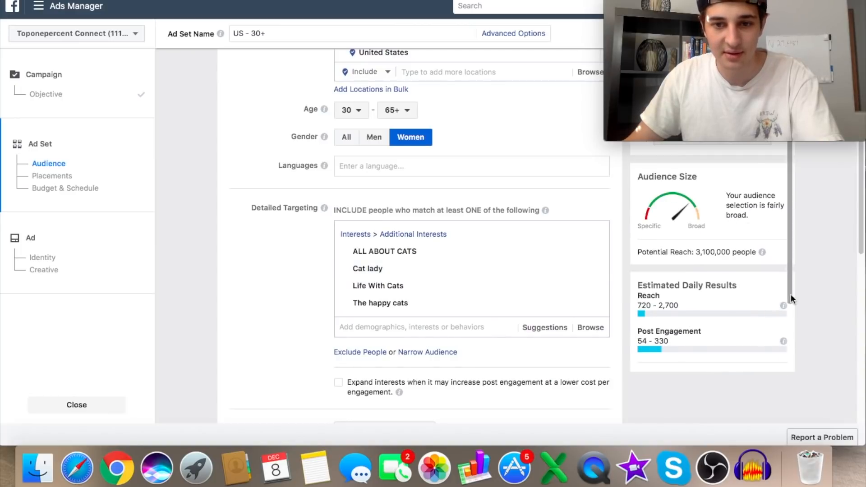
- Narrow the audience so that people must also match the purchase behavior Engaged Shoppers
{"action": "left_click", "coordinate": [428, 351]}
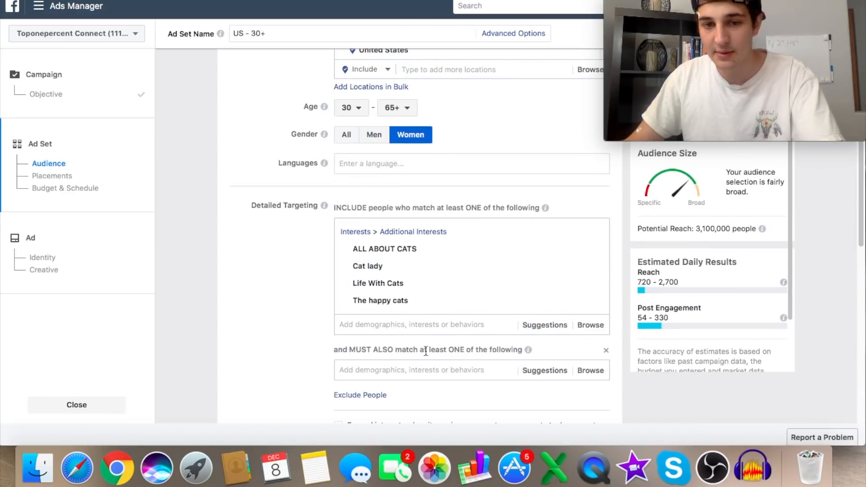
{"action": "type", "text": "en"}
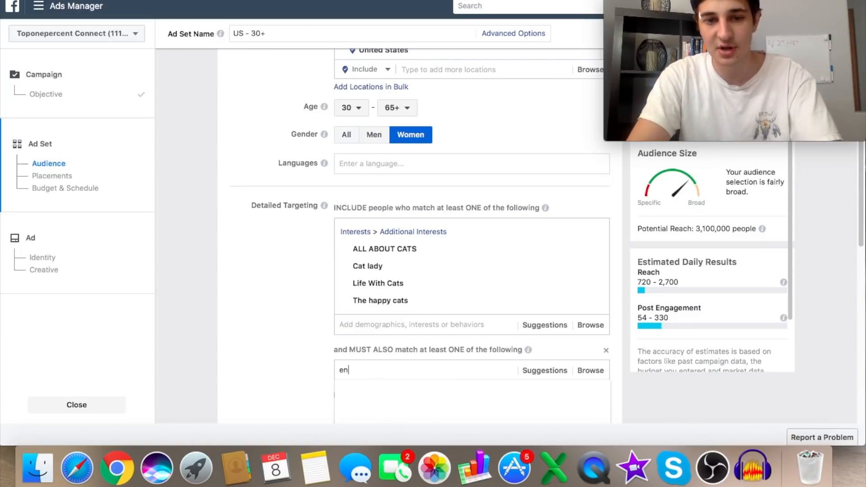
{"action": "type", "text": "gaged"}
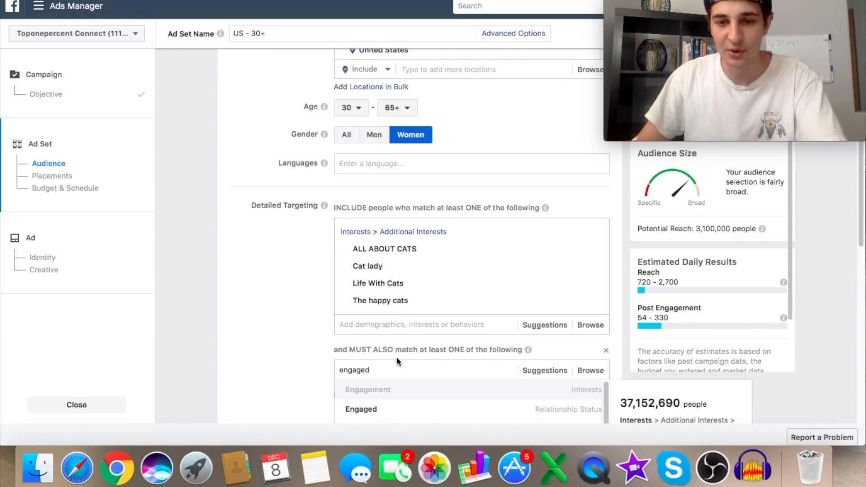
{"action": "scroll", "coordinate": [292, 253], "scroll_direction": "down", "scroll_amount": 2}
{"action": "type", "text": "shopper"}
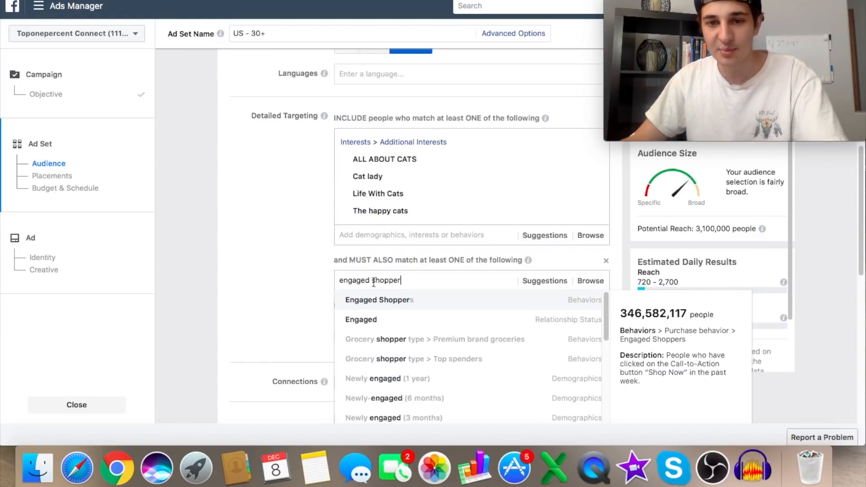
{"action": "left_click", "coordinate": [401, 302]}
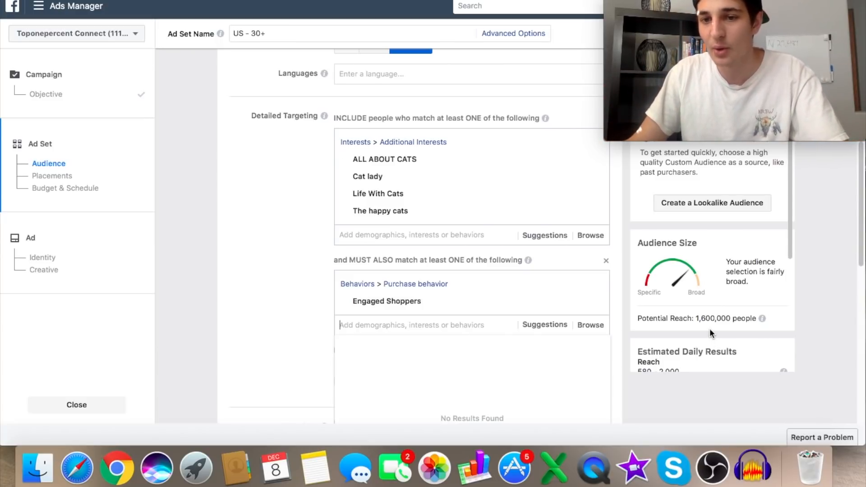
{"action": "mouse_move", "coordinate": [393, 197]}
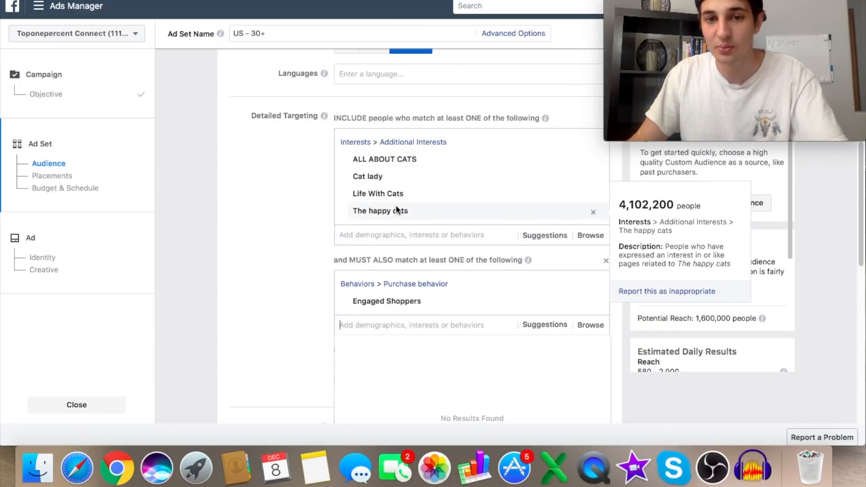
{"action": "scroll", "coordinate": [252, 295], "scroll_direction": "up", "scroll_amount": 2}
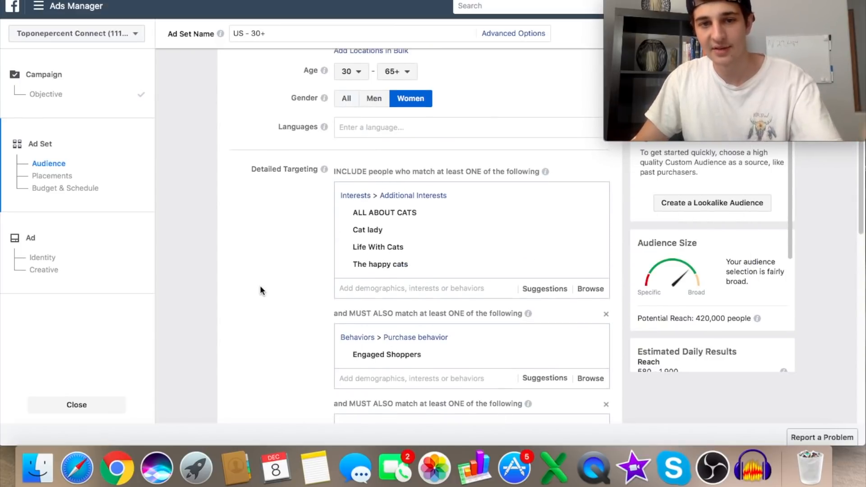
- Review the detailed targeting groups for the cat interests, the Engaged Shoppers behavior and the Cat owners pet-products behavior
{"action": "scroll", "coordinate": [261, 290], "scroll_direction": "down", "scroll_amount": 3}
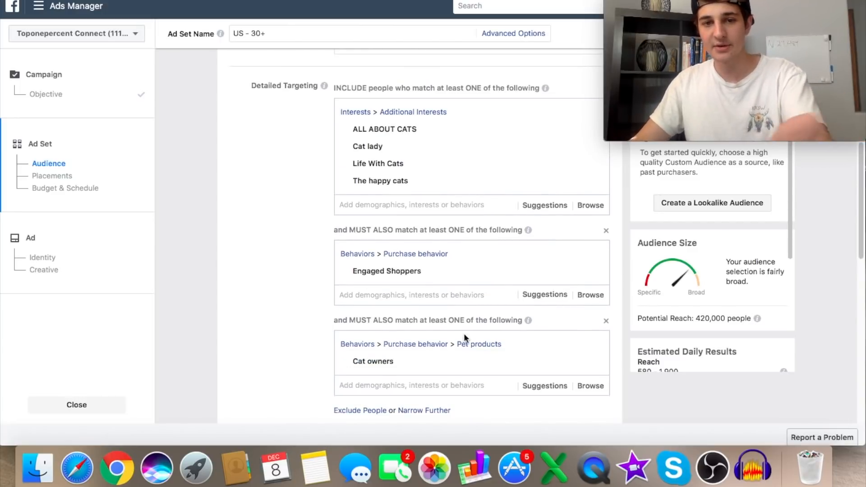
{"action": "scroll", "coordinate": [406, 325], "scroll_direction": "down", "scroll_amount": 1}
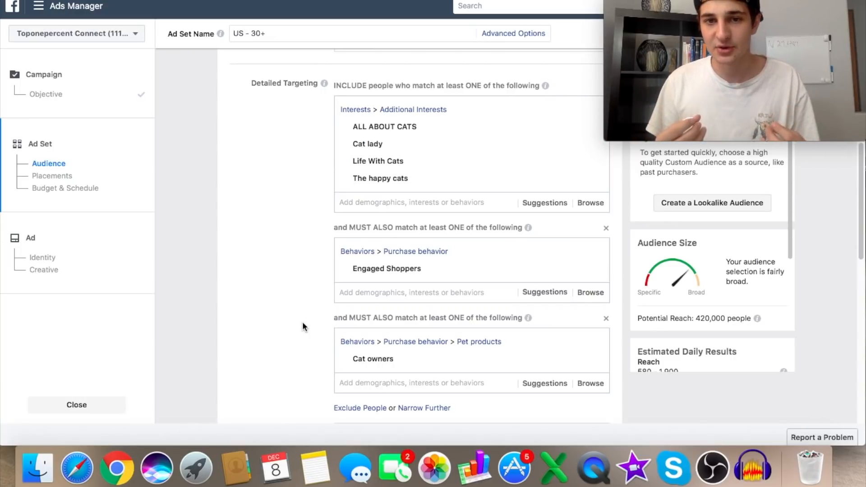
{"action": "scroll", "coordinate": [312, 327], "scroll_direction": "down", "scroll_amount": 1}
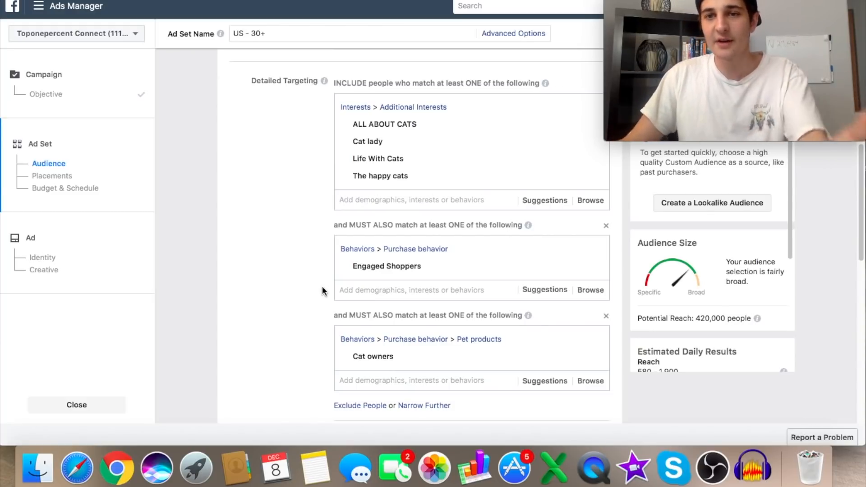
{"action": "scroll", "coordinate": [329, 269], "scroll_direction": "up", "scroll_amount": 2}
{"action": "scroll", "coordinate": [330, 267], "scroll_direction": "down", "scroll_amount": 5}
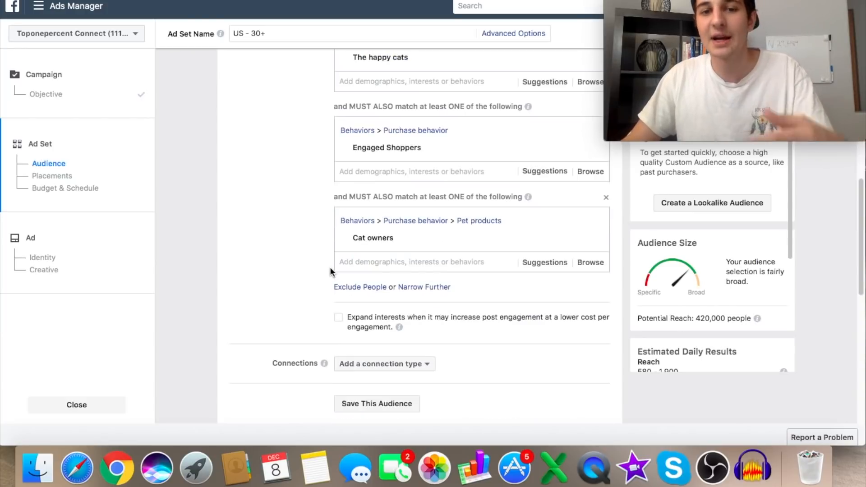
{"action": "scroll", "coordinate": [329, 267], "scroll_direction": "up", "scroll_amount": 2}
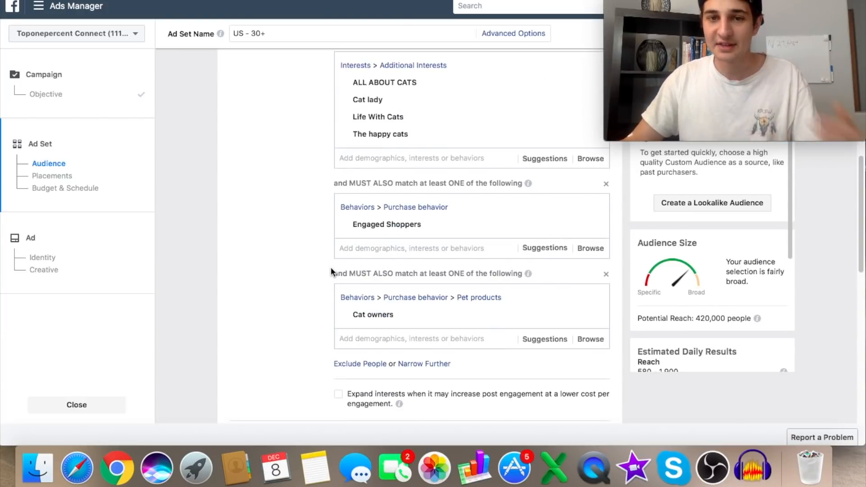
{"action": "scroll", "coordinate": [331, 270], "scroll_direction": "down", "scroll_amount": 2}
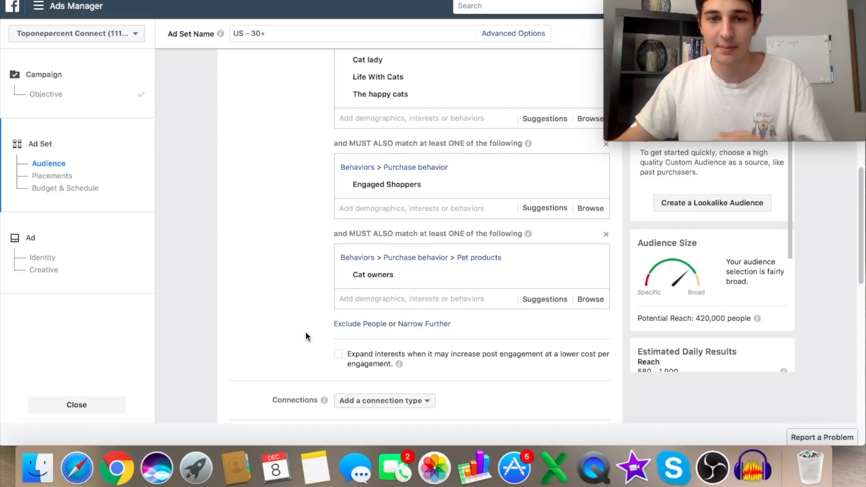
{"action": "scroll", "coordinate": [364, 311], "scroll_direction": "up", "scroll_amount": 2}
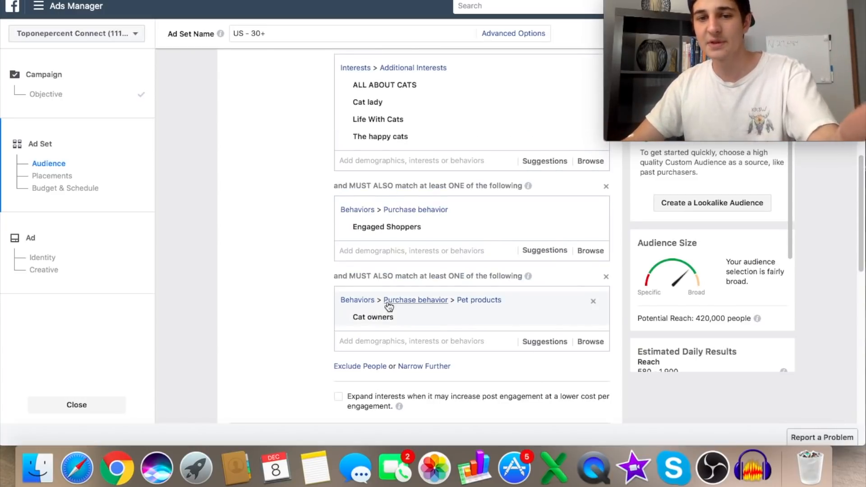
{"action": "scroll", "coordinate": [389, 307], "scroll_direction": "down", "scroll_amount": 2}
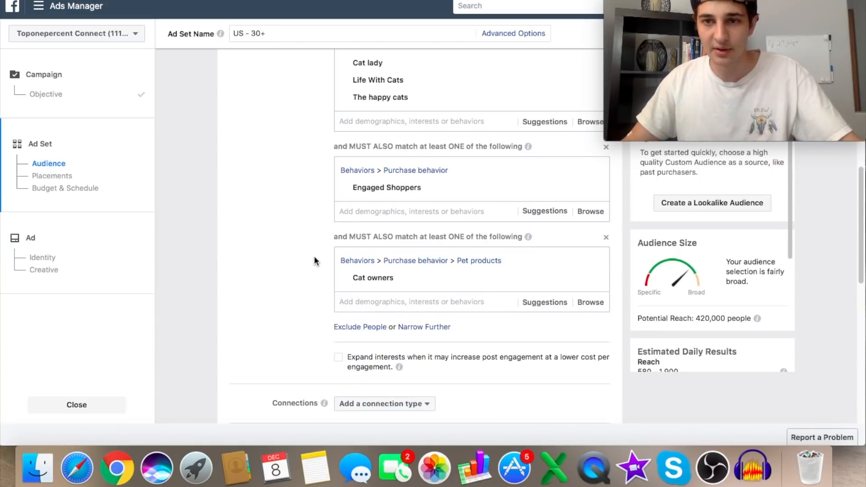
- Switch the ad set from automatic to manually edited placements and exclude the Audience Network platform
{"action": "scroll", "coordinate": [318, 221], "scroll_direction": "down", "scroll_amount": 4}
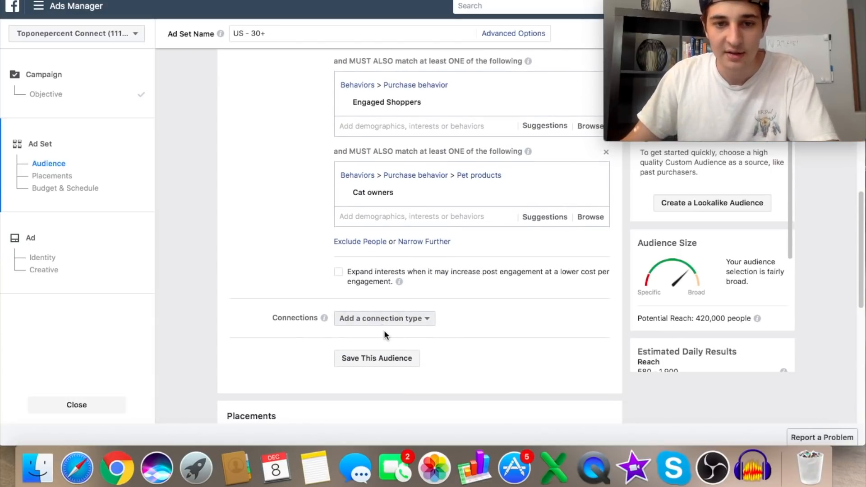
{"action": "scroll", "coordinate": [384, 336], "scroll_direction": "down", "scroll_amount": 1}
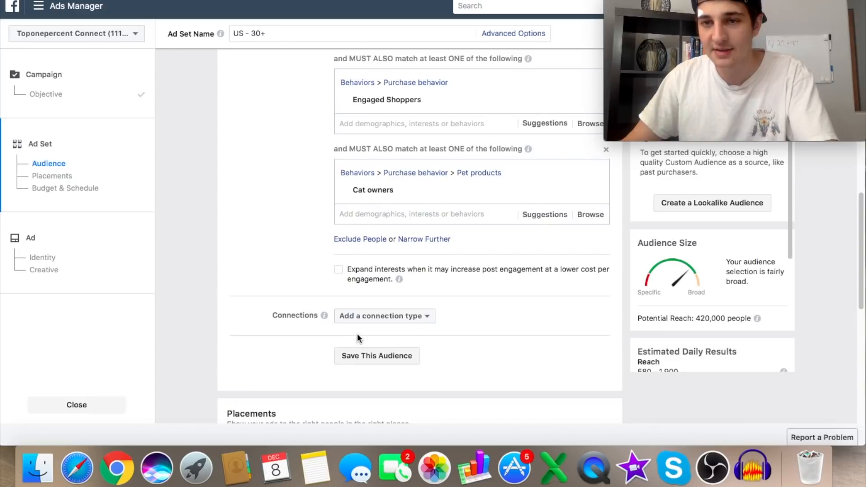
{"action": "scroll", "coordinate": [360, 332], "scroll_direction": "down", "scroll_amount": 10}
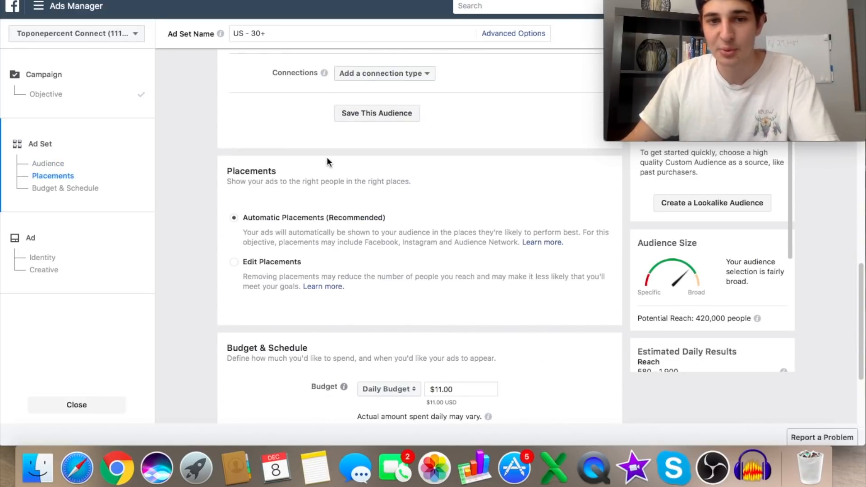
{"action": "left_click", "coordinate": [247, 260]}
{"action": "scroll", "coordinate": [407, 209], "scroll_direction": "down", "scroll_amount": 6}
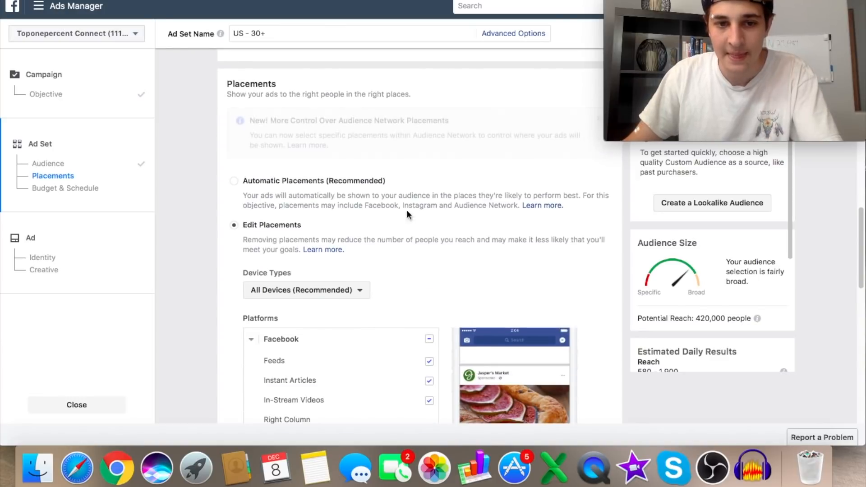
{"action": "scroll", "coordinate": [515, 206], "scroll_direction": "down", "scroll_amount": 3}
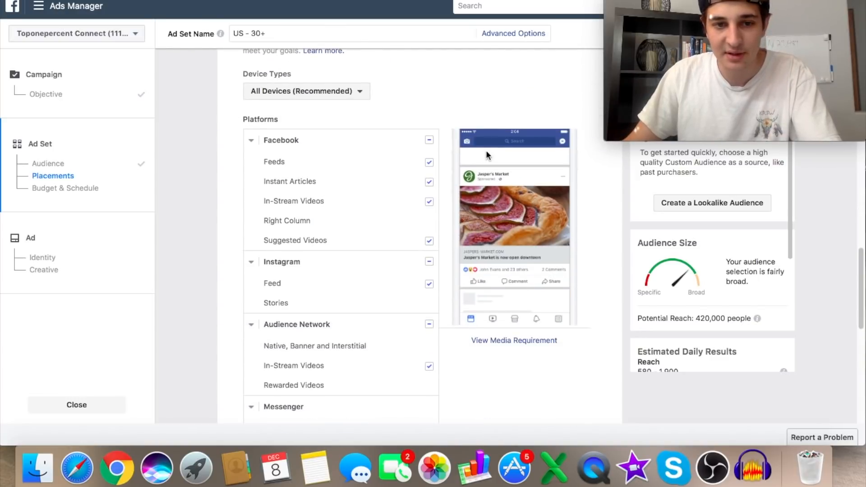
{"action": "left_click", "coordinate": [429, 324]}
{"action": "scroll", "coordinate": [428, 388], "scroll_direction": "down", "scroll_amount": 1}
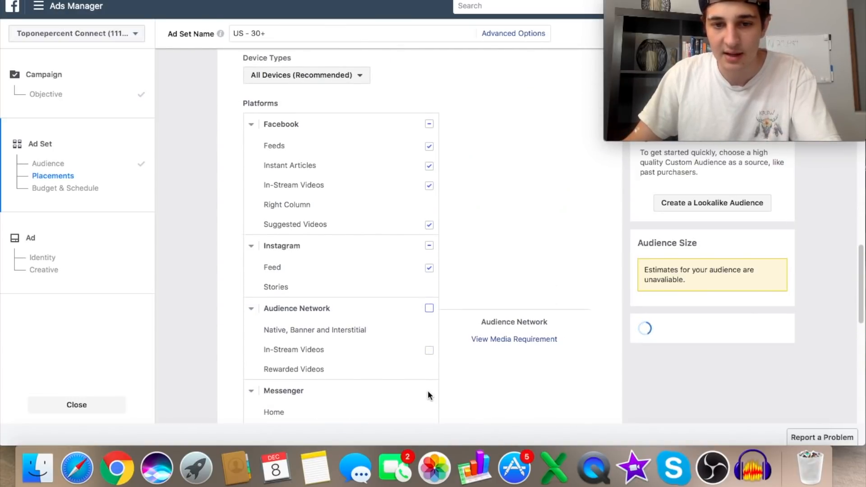
- Exclude In-Stream Videos and Suggested Videos from the Facebook placements
{"action": "scroll", "coordinate": [418, 259], "scroll_direction": "up", "scroll_amount": 1}
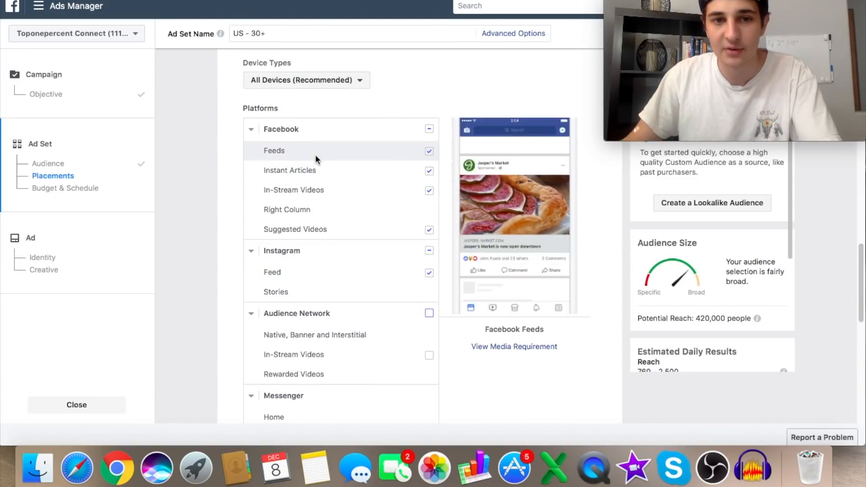
{"action": "left_click", "coordinate": [428, 190]}
{"action": "left_click", "coordinate": [429, 230]}
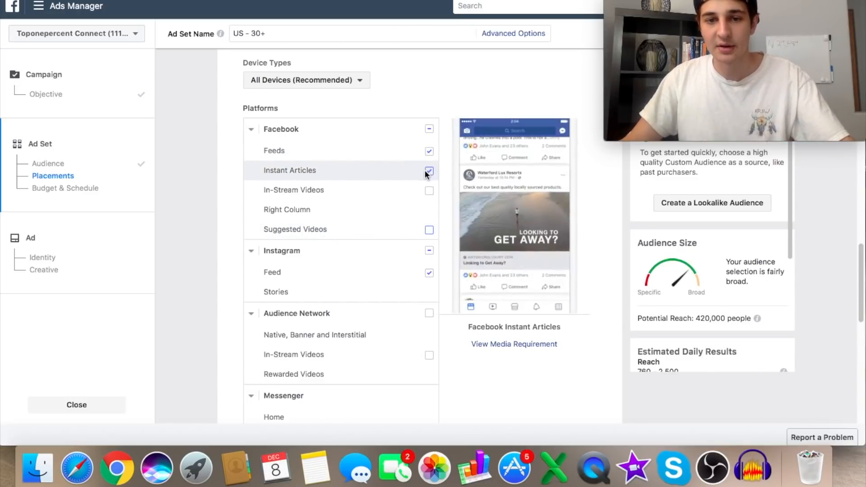
- Set the ad set's daily budget to $5.00 and check the schedule settings
{"action": "scroll", "coordinate": [406, 195], "scroll_direction": "down", "scroll_amount": 1}
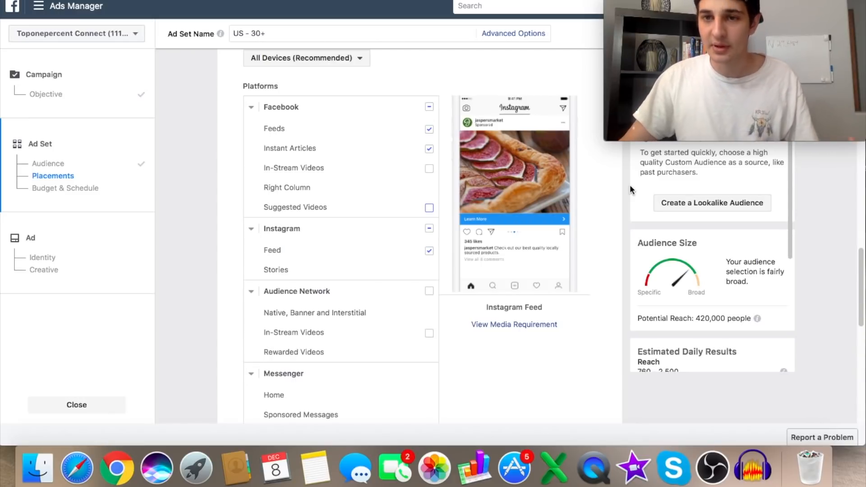
{"action": "scroll", "coordinate": [627, 195], "scroll_direction": "down", "scroll_amount": 1}
{"action": "scroll", "coordinate": [626, 193], "scroll_direction": "down", "scroll_amount": 5}
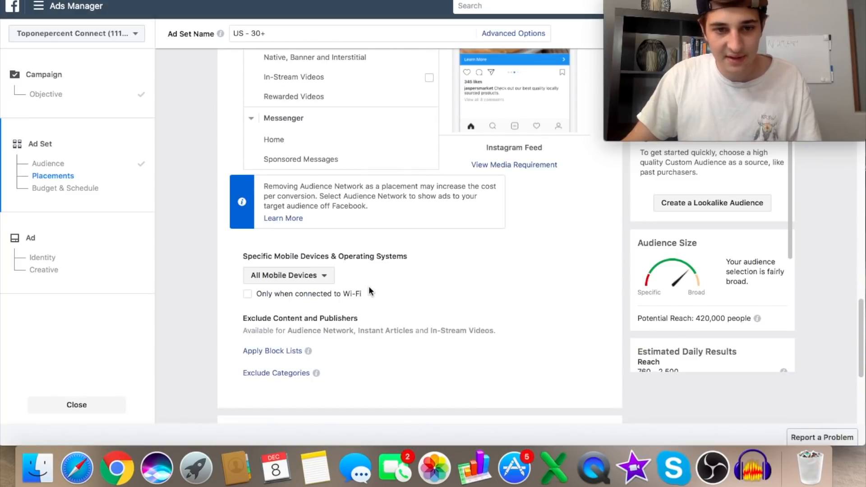
{"action": "scroll", "coordinate": [369, 286], "scroll_direction": "down", "scroll_amount": 3}
{"action": "triple_click", "coordinate": [463, 326]}
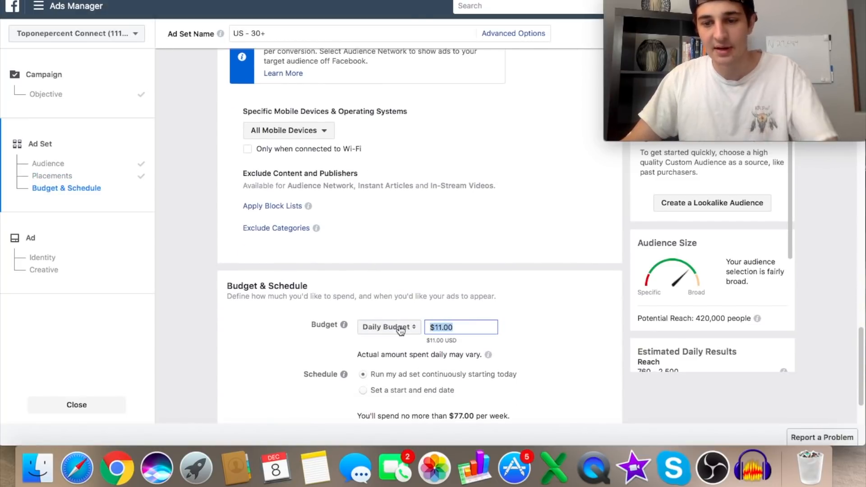
{"action": "type", "text": "5"}
{"action": "left_click", "coordinate": [518, 321]}
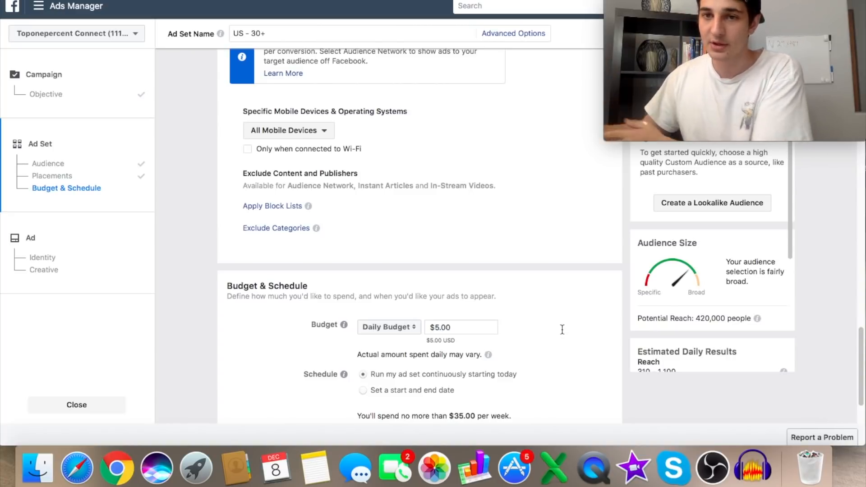
{"action": "scroll", "coordinate": [551, 288], "scroll_direction": "down", "scroll_amount": 1}
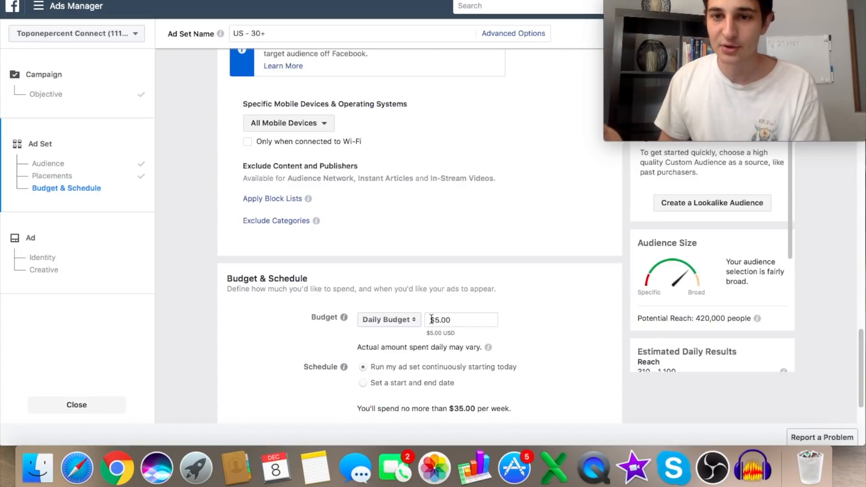
{"action": "scroll", "coordinate": [451, 323], "scroll_direction": "down", "scroll_amount": 3}
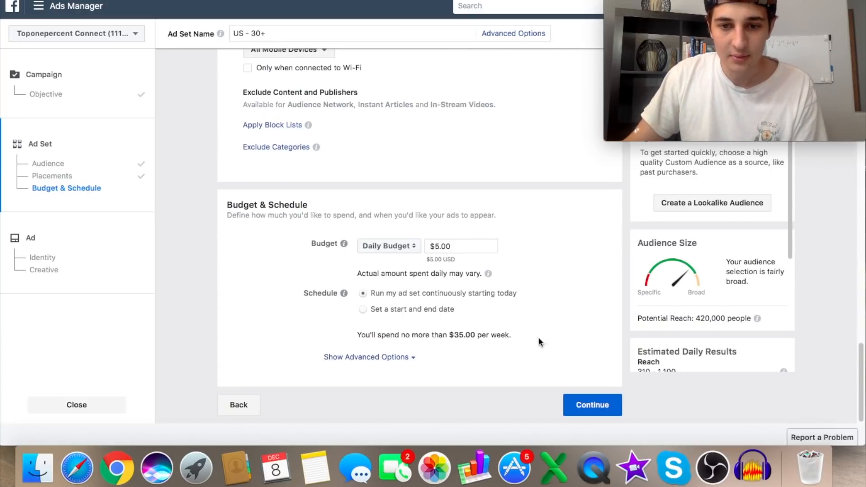